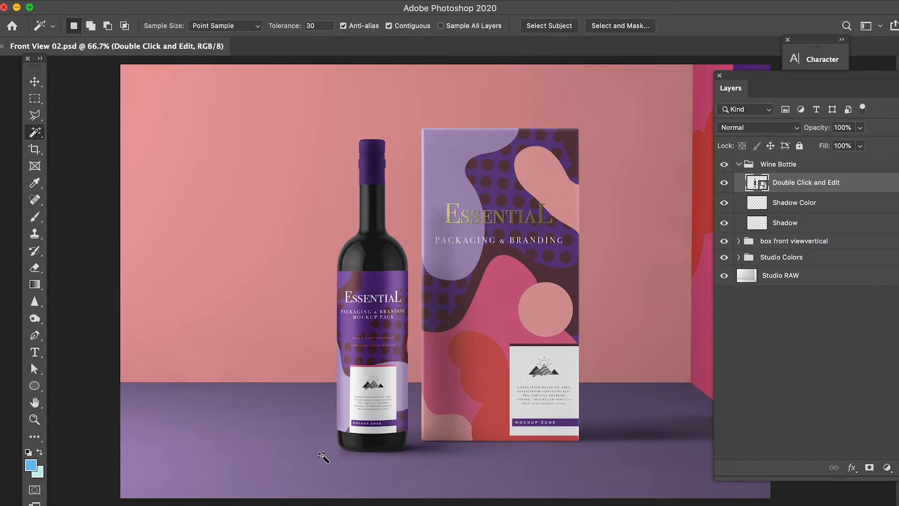
Step: Open the wine bottle's Double Click and Edit smart object, and within it the YOUR LABEL HERE smart object for editing
{"action": "left_click", "coordinate": [739, 166]}
{"action": "left_click_drag", "start_coordinate": [782, 78], "coordinate": [727, 70]}
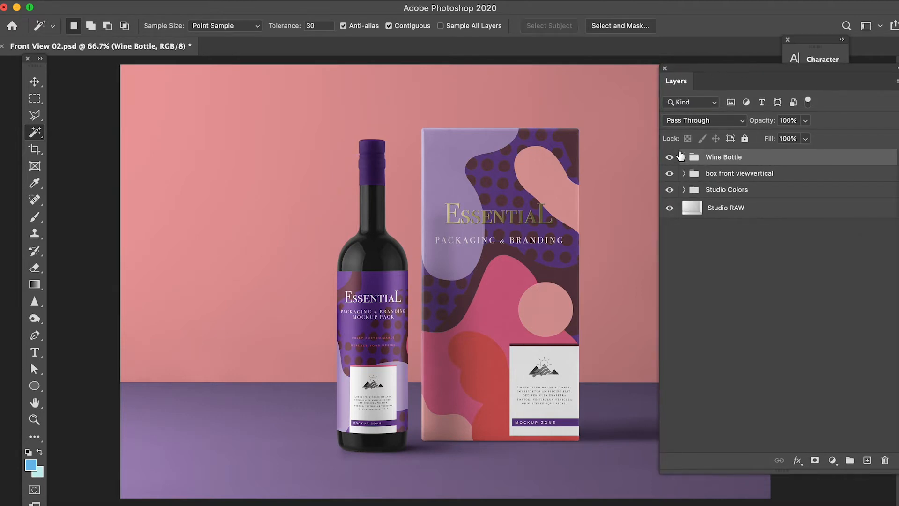
{"action": "left_click", "coordinate": [684, 157]}
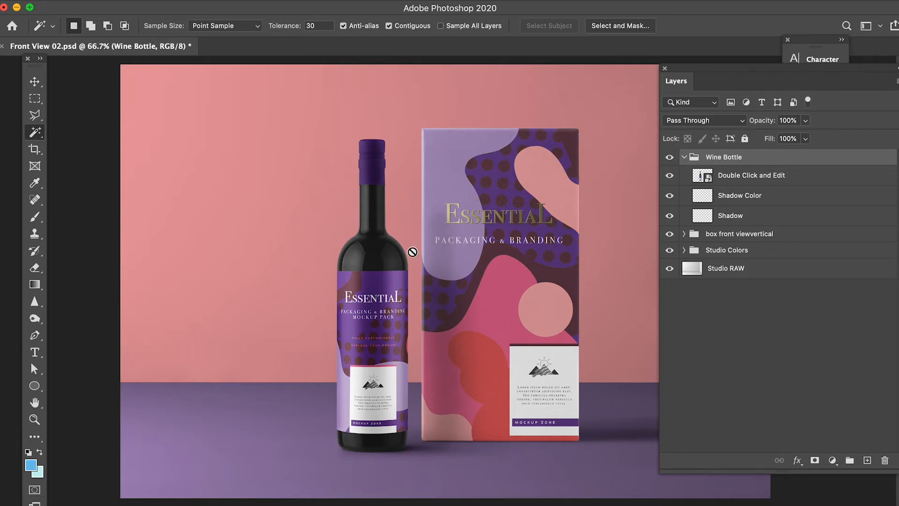
{"action": "left_click", "coordinate": [707, 180]}
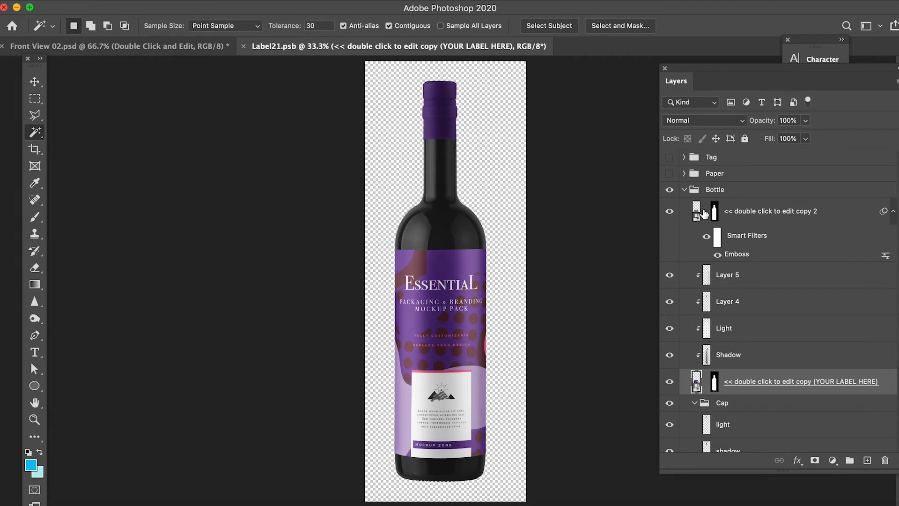
{"action": "scroll", "coordinate": [707, 229], "scroll_direction": "down", "scroll_amount": 2}
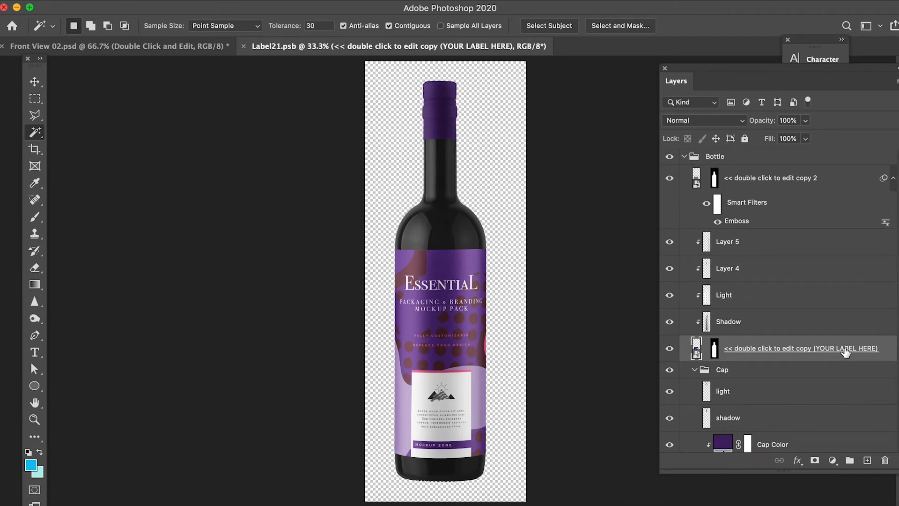
{"action": "double_click", "coordinate": [695, 351]}
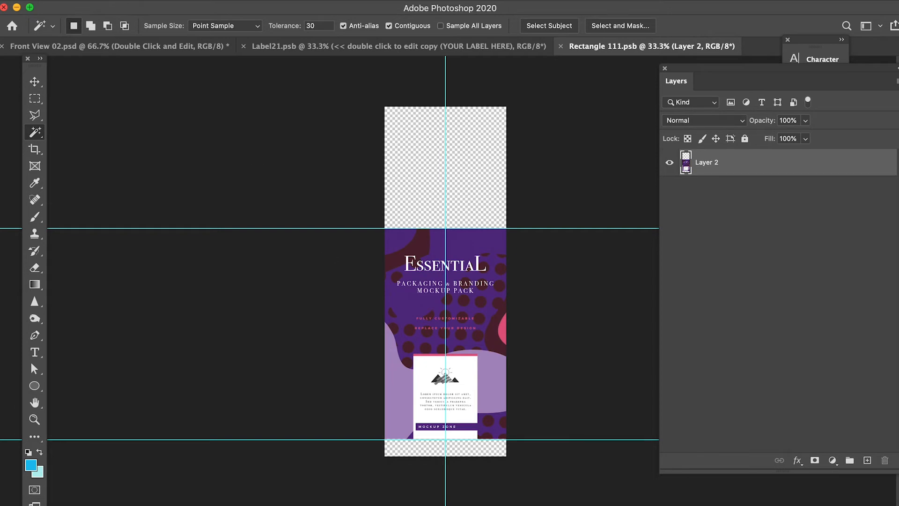
Step: Place Label_1_HandIllustrated-01.jpg from the 6. Working with Mockups in Photoshop folder as an embedded image, with its bottom edge on the lower guide
{"action": "left_click", "coordinate": [89, 1]}
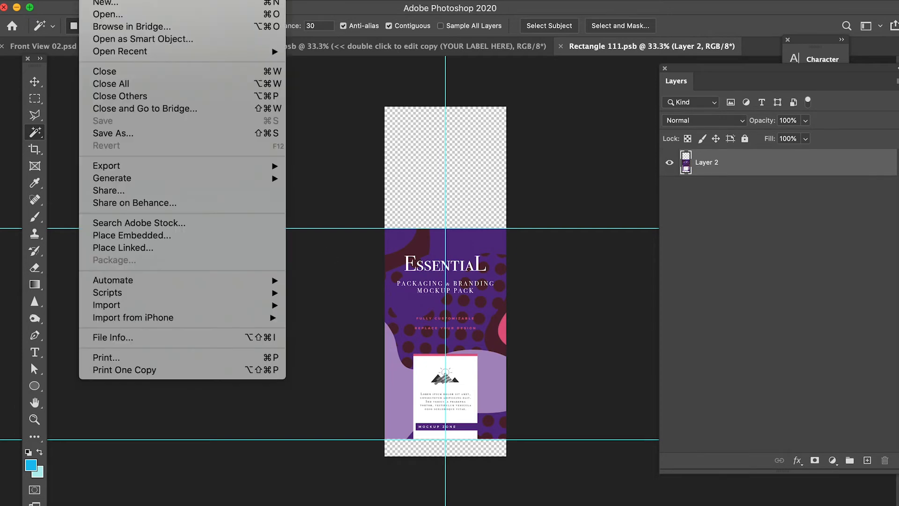
{"action": "left_click", "coordinate": [138, 234]}
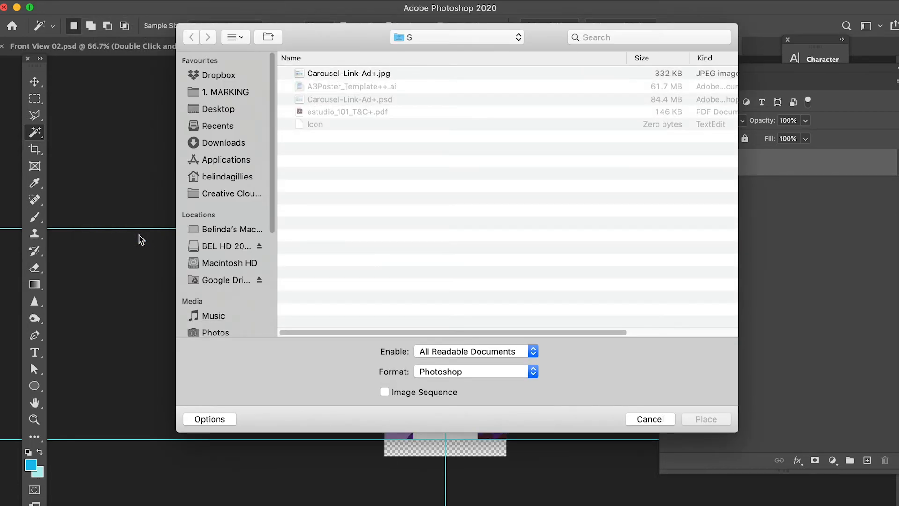
{"action": "left_click", "coordinate": [231, 109]}
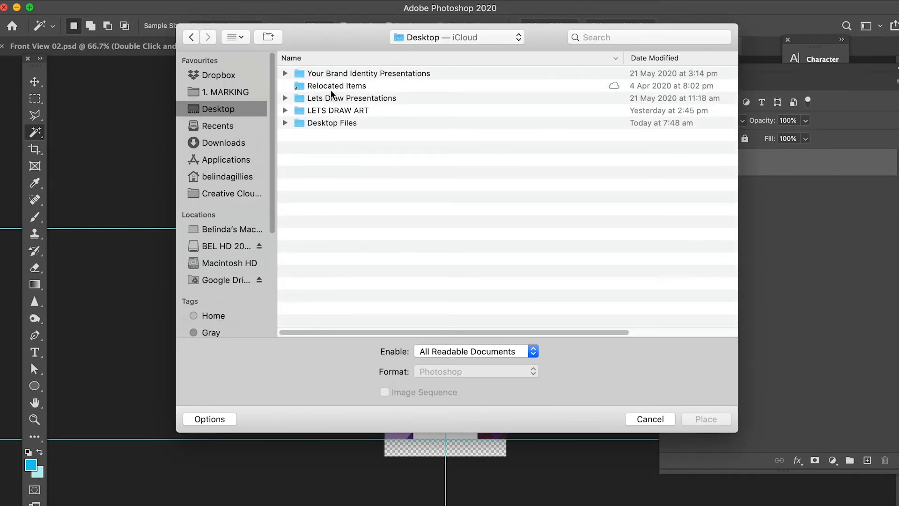
{"action": "double_click", "coordinate": [324, 123]}
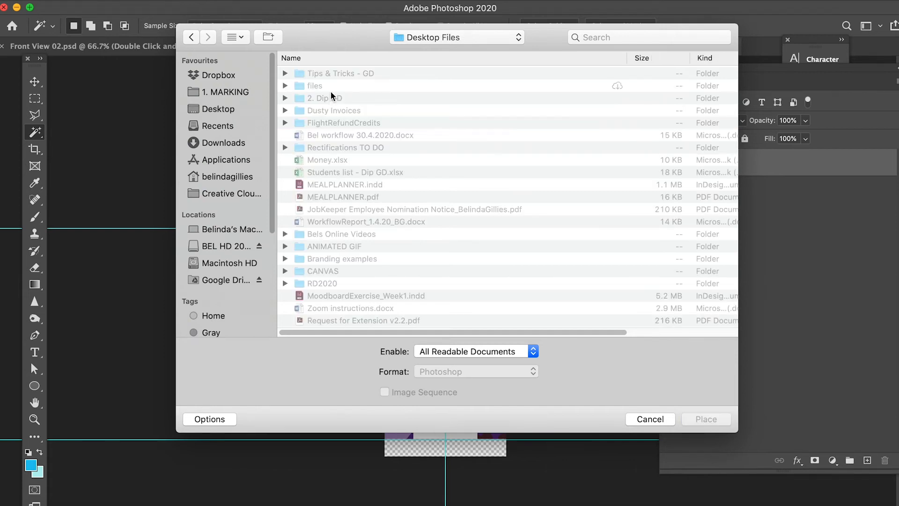
{"action": "left_click", "coordinate": [335, 74]}
{"action": "double_click", "coordinate": [336, 74]}
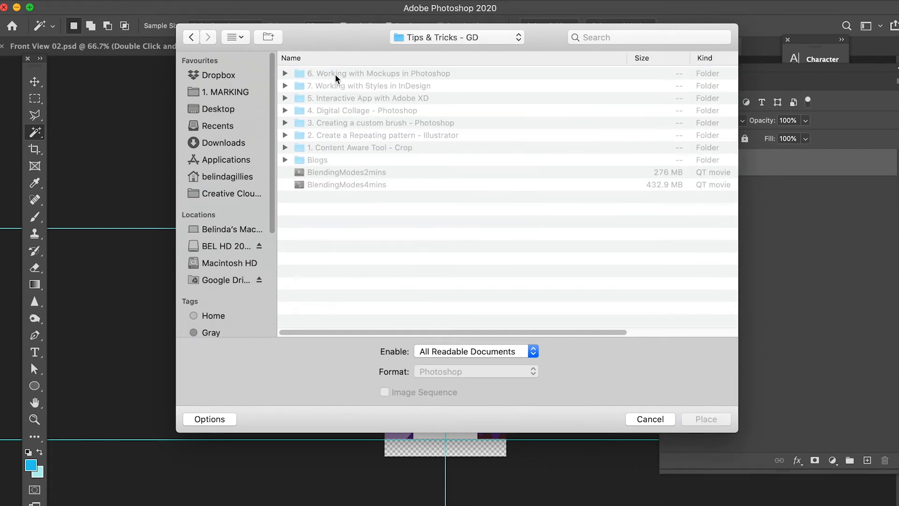
{"action": "double_click", "coordinate": [335, 74]}
{"action": "left_click", "coordinate": [335, 86]}
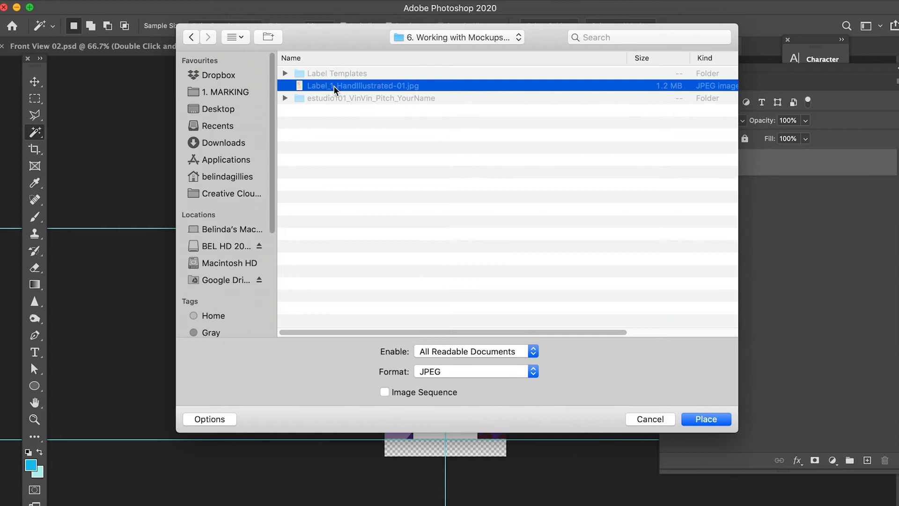
{"action": "double_click", "coordinate": [332, 85]}
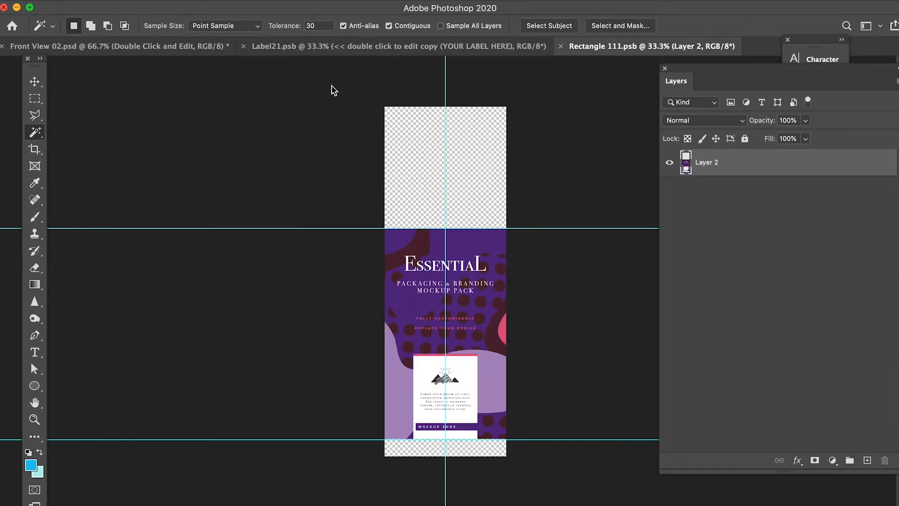
{"action": "left_click_drag", "start_coordinate": [496, 265], "coordinate": [497, 322]}
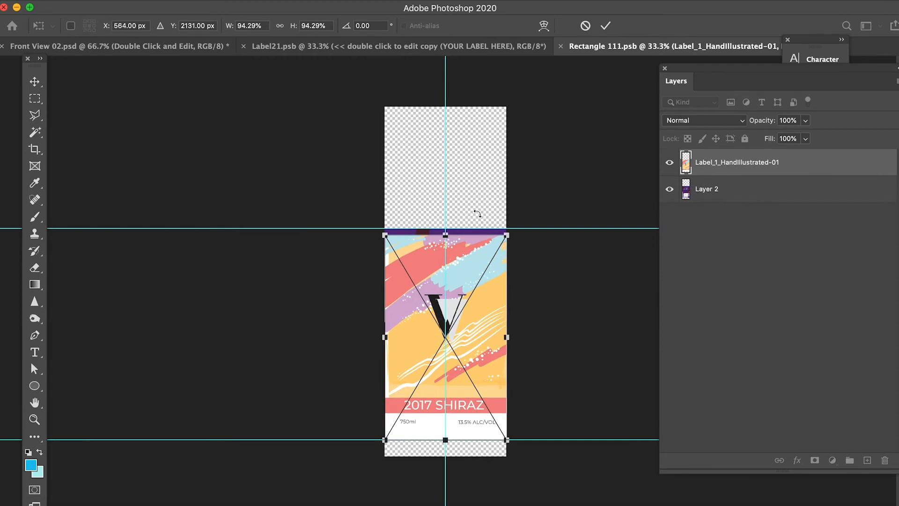
{"action": "key", "text": "Return"}
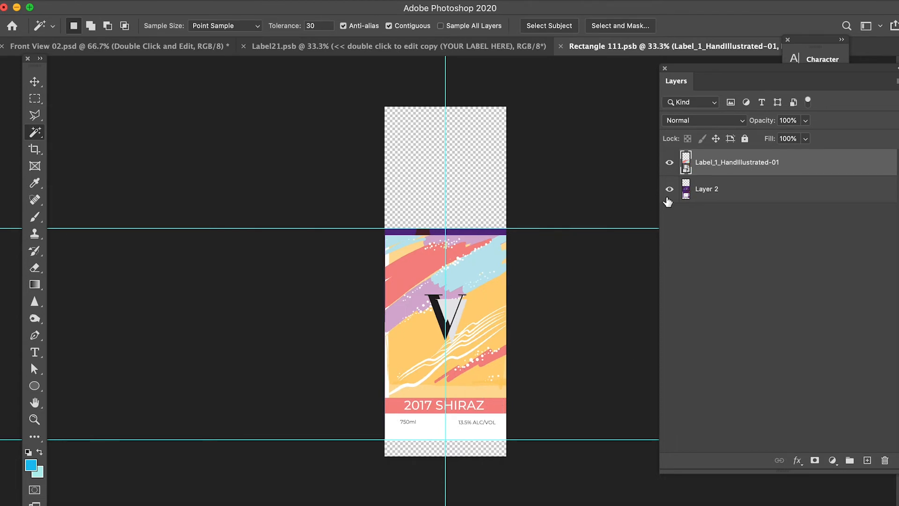
Step: Delete the original label artwork on Layer 2, and save and close the label document
{"action": "left_click", "coordinate": [694, 199]}
{"action": "key", "text": "BackSpace"}
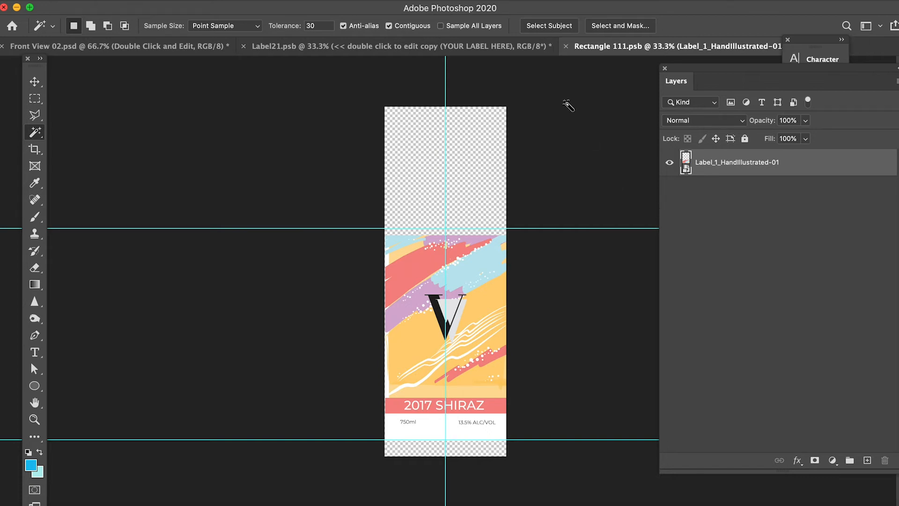
{"action": "left_click", "coordinate": [566, 46]}
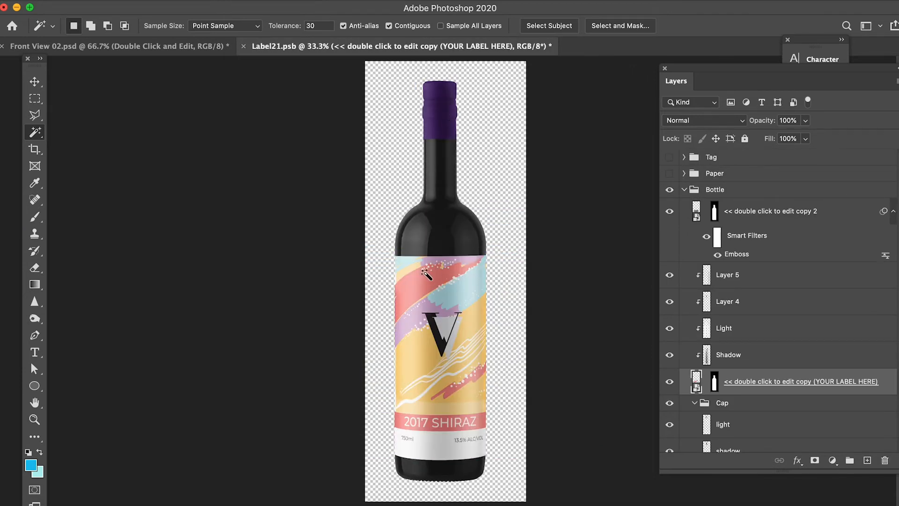
Step: Recolour the bottle's Cap Color fill layer with the yellow e8d59b sampled from the new label
{"action": "scroll", "coordinate": [753, 280], "scroll_direction": "down", "scroll_amount": 4}
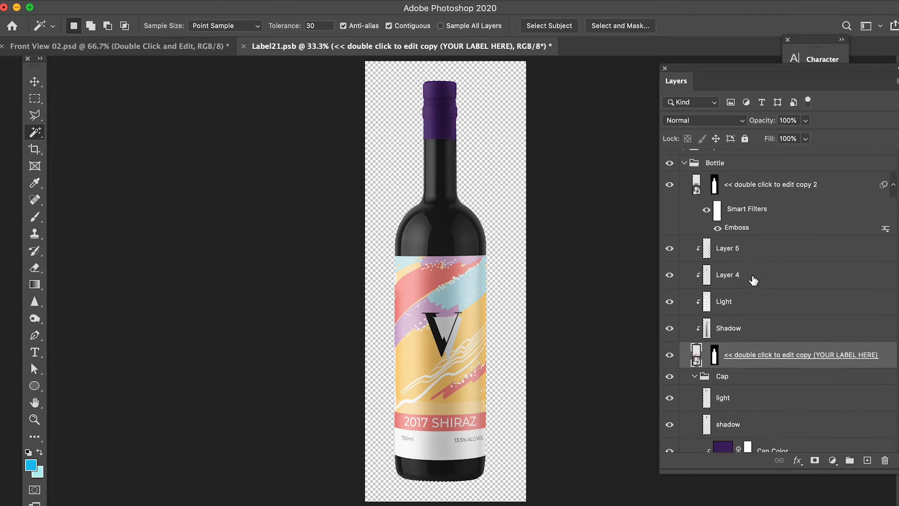
{"action": "scroll", "coordinate": [752, 280], "scroll_direction": "down", "scroll_amount": 1}
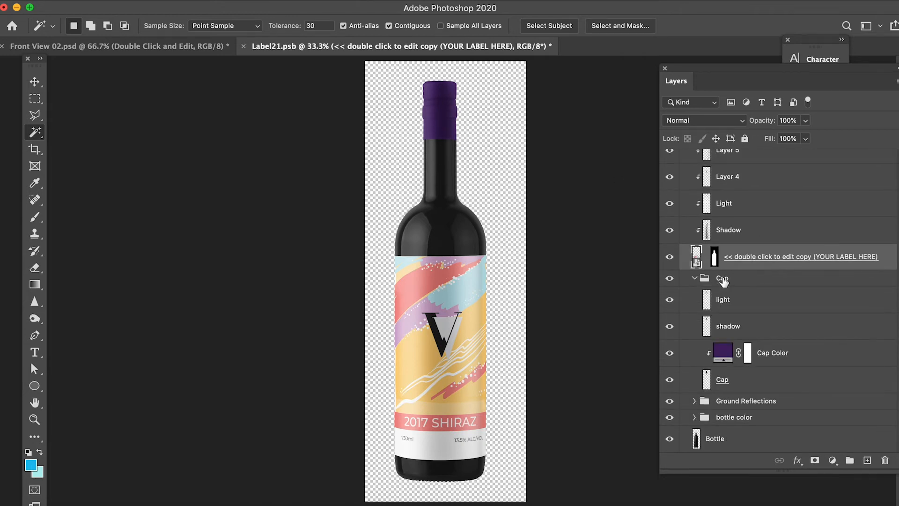
{"action": "double_click", "coordinate": [724, 351]}
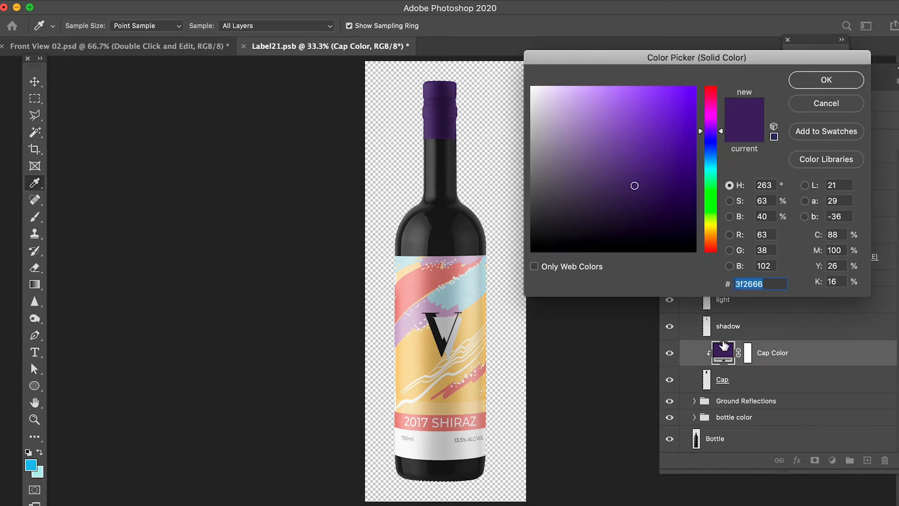
{"action": "left_click", "coordinate": [413, 292]}
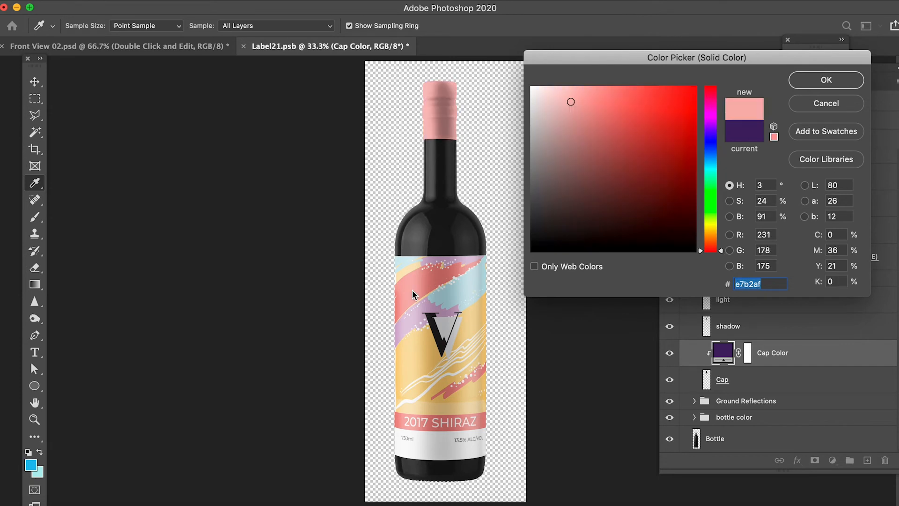
{"action": "left_click", "coordinate": [469, 277]}
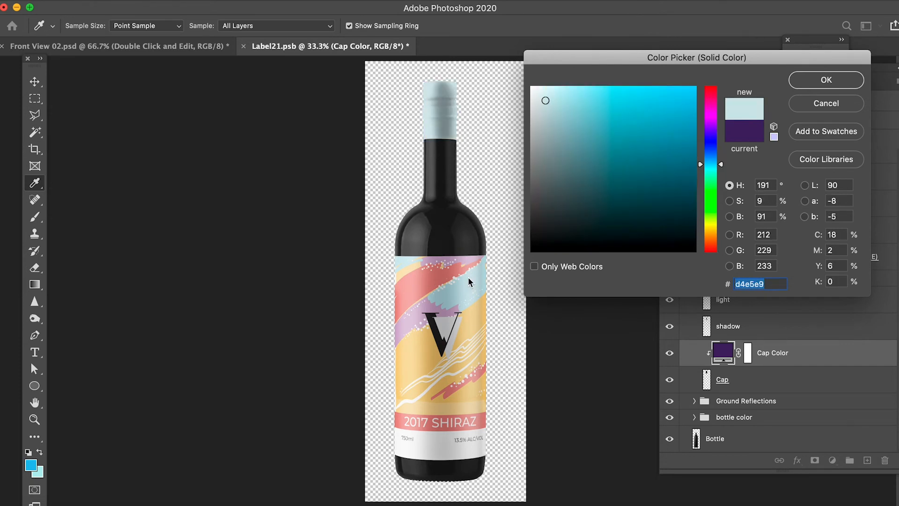
{"action": "left_click", "coordinate": [466, 322]}
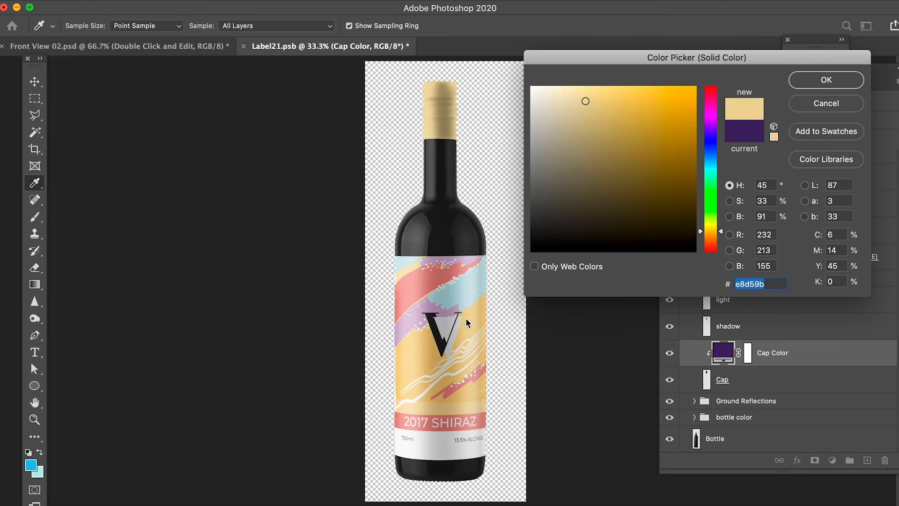
{"action": "left_click", "coordinate": [848, 85]}
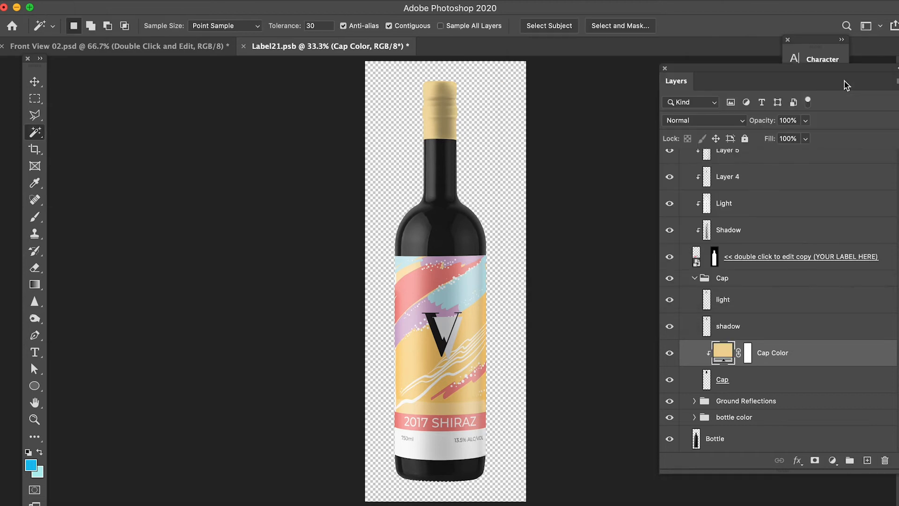
Step: Save and close the bottle document to update the Front View 02 mockup
{"action": "key", "text": "ctrl+s"}
{"action": "left_click", "coordinate": [244, 46]}
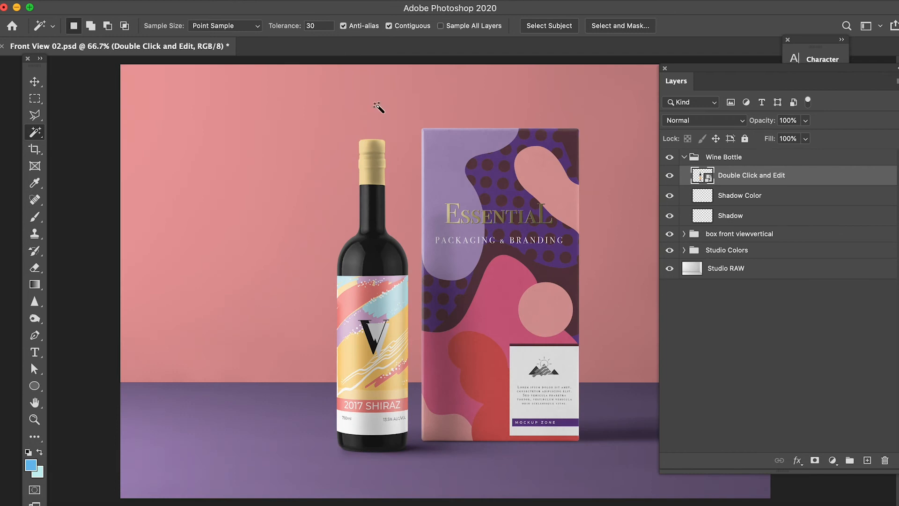
{"action": "left_click_drag", "start_coordinate": [517, 9], "coordinate": [457, 2]}
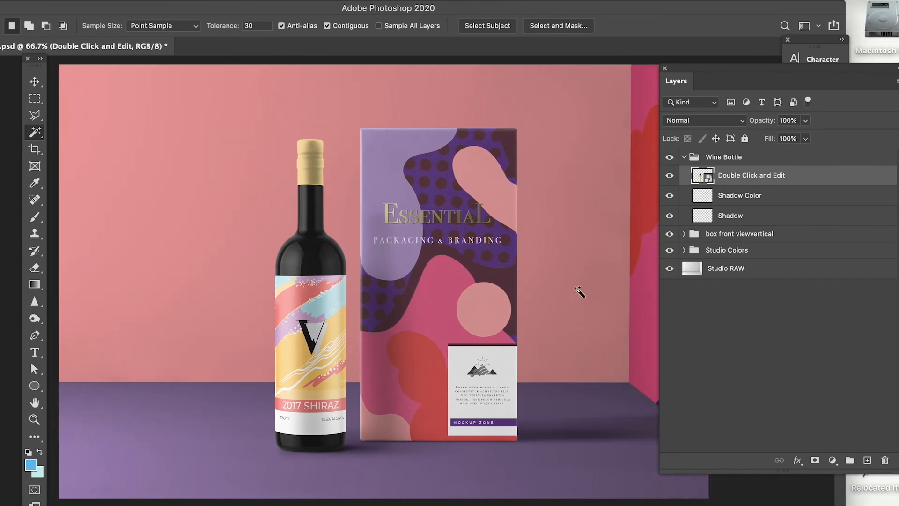
Step: Open the Double Click and Edit smart object in the box front viewvertical group, and within it the Your Design smart object
{"action": "left_click", "coordinate": [684, 158]}
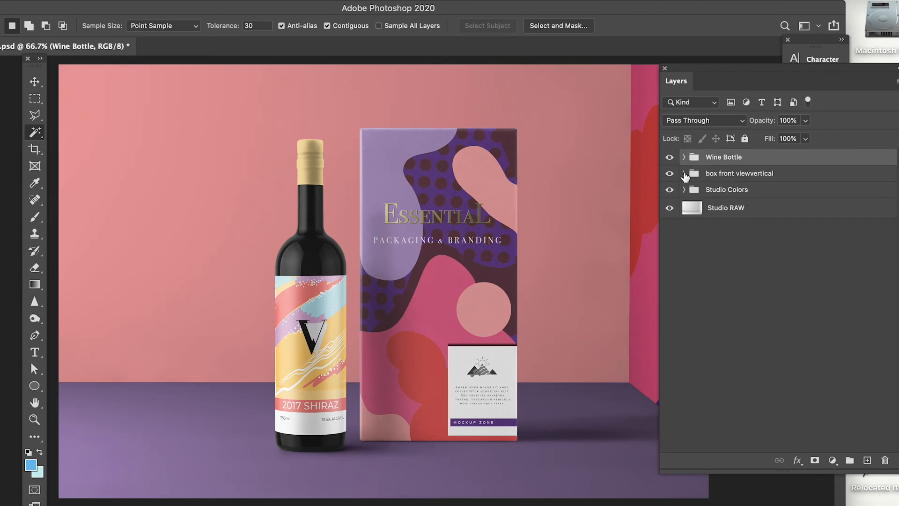
{"action": "left_click", "coordinate": [684, 173]}
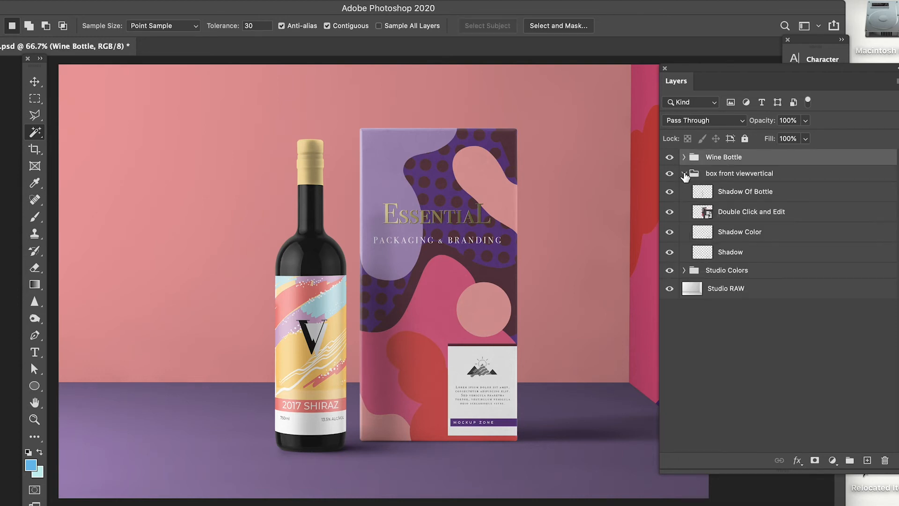
{"action": "double_click", "coordinate": [707, 215]}
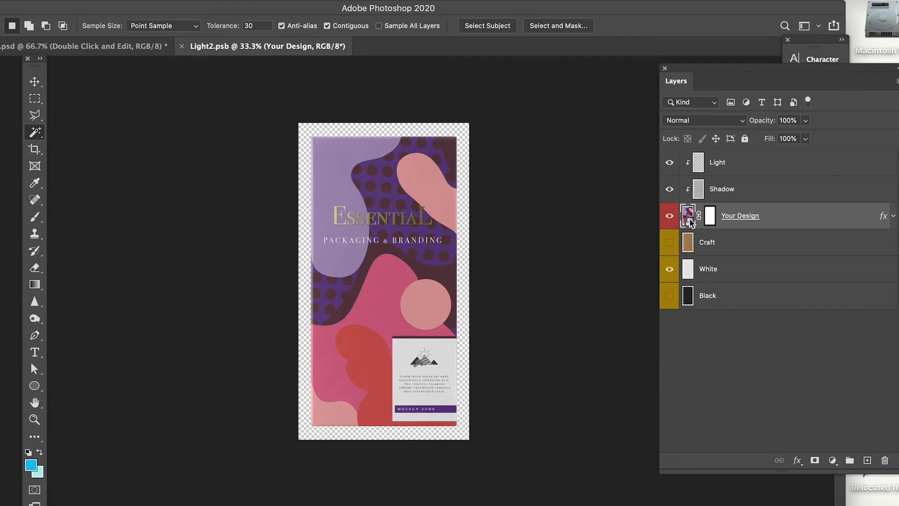
{"action": "double_click", "coordinate": [690, 220]}
Step: Place Label_1_HandIllustrated-01.jpg as an embedded image in the box artwork, scaled to about 167.31% and positioned to cover the whole canvas
{"action": "left_click", "coordinate": [54, 1]}
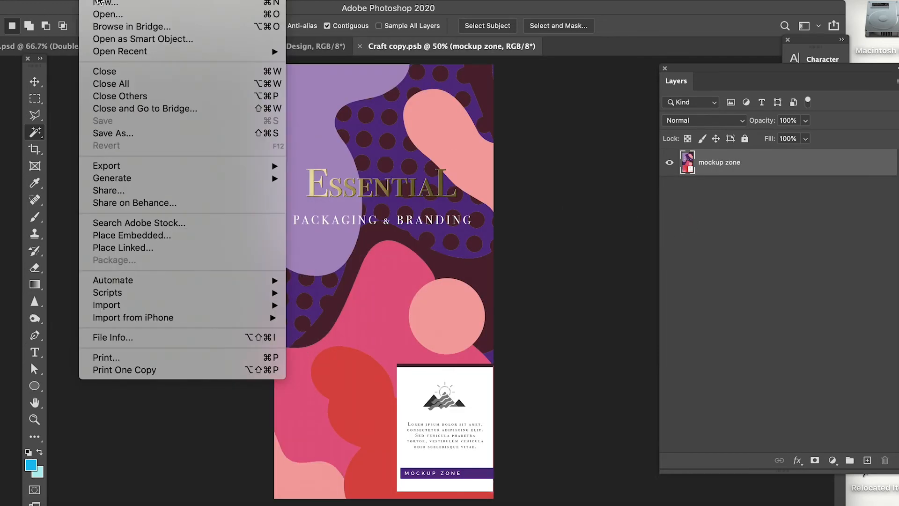
{"action": "left_click", "coordinate": [136, 235]}
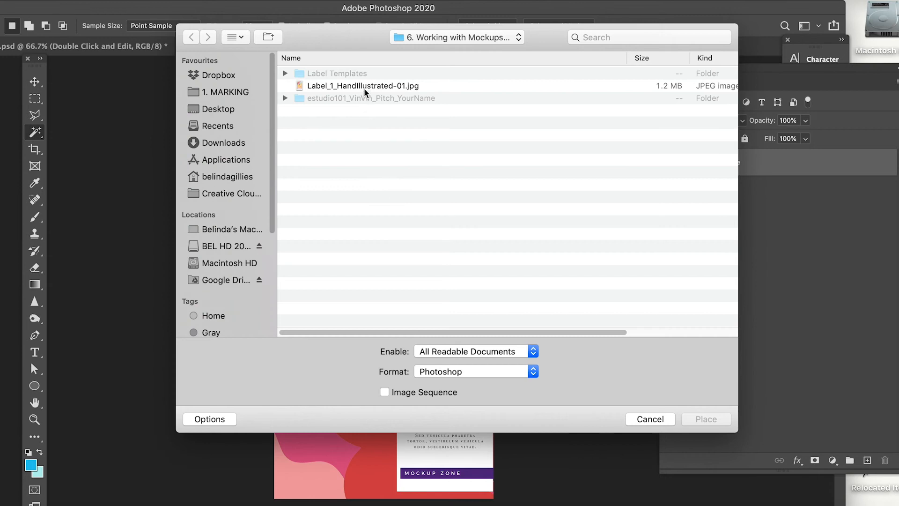
{"action": "double_click", "coordinate": [364, 88]}
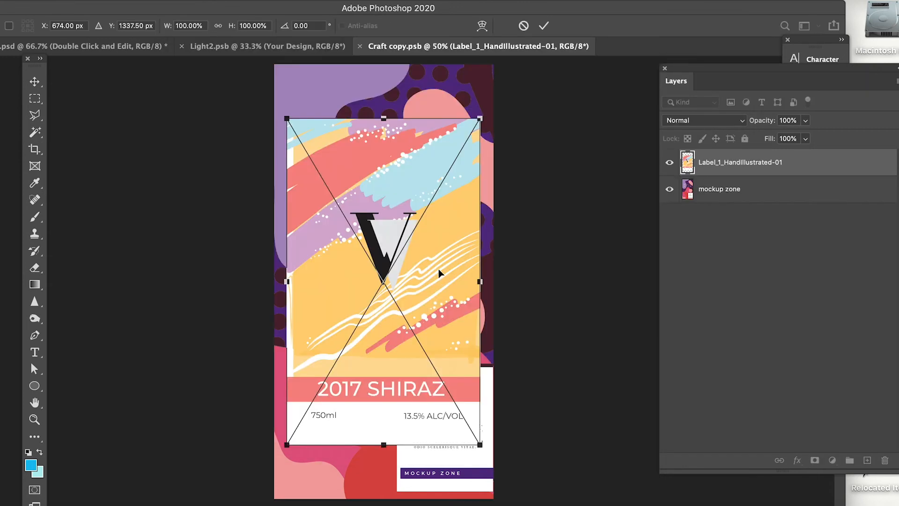
{"action": "left_click_drag", "start_coordinate": [479, 119], "coordinate": [513, 66]}
{"action": "left_click_drag", "start_coordinate": [507, 494], "coordinate": [656, 504]}
{"action": "left_click_drag", "start_coordinate": [450, 253], "coordinate": [421, 250]}
{"action": "left_click_drag", "start_coordinate": [421, 253], "coordinate": [420, 250]}
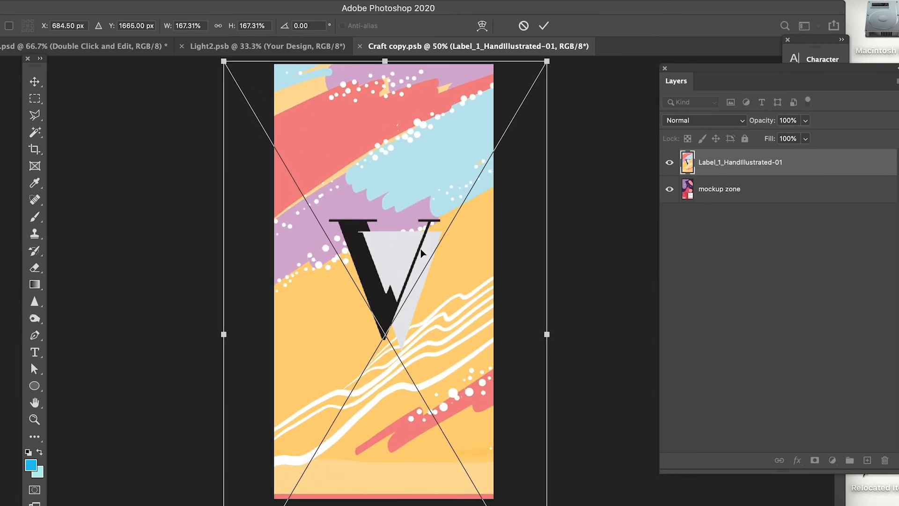
{"action": "key", "text": "w"}
Step: Save and close the box artwork document and the Light2 box document to update the box in the mockup
{"action": "key", "text": "ctrl+s"}
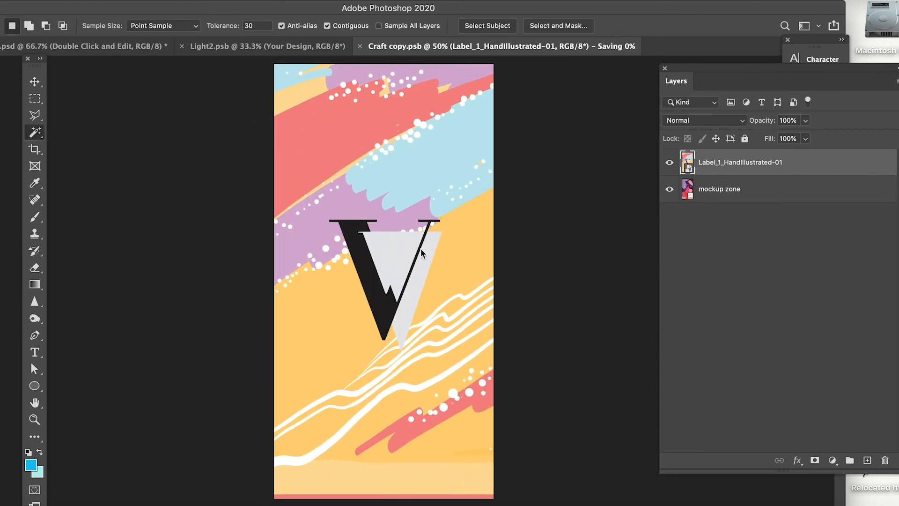
{"action": "key", "text": "ctrl+w"}
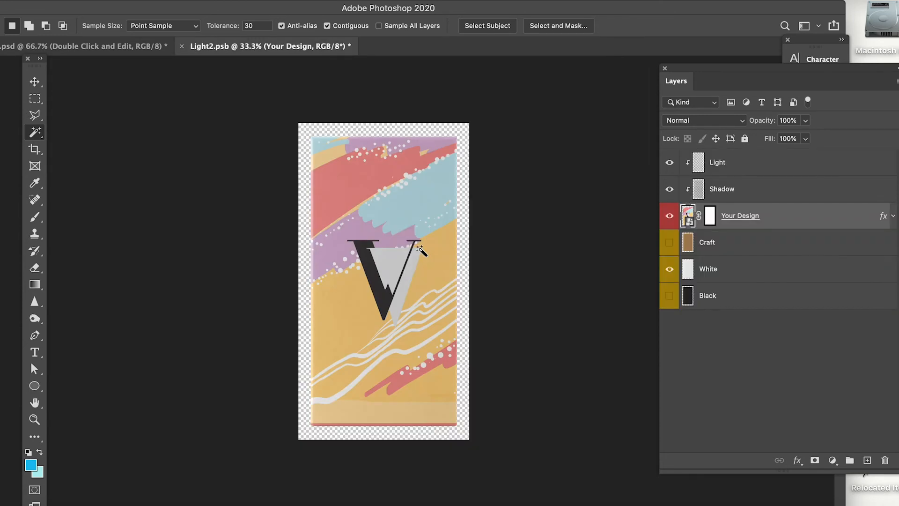
{"action": "key", "text": "ctrl+s"}
{"action": "key", "text": "ctrl+w"}
{"action": "scroll", "coordinate": [421, 248], "scroll_direction": "down", "scroll_amount": 5}
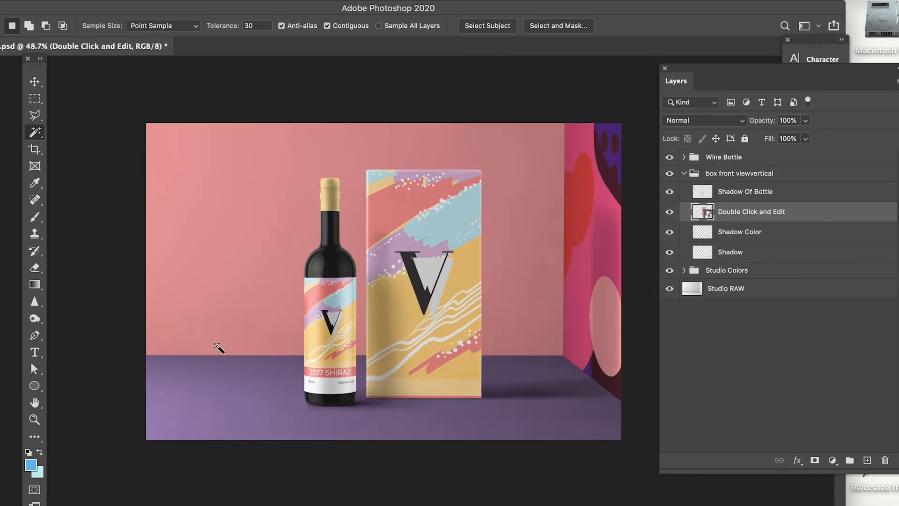
Step: Recolour the floor layer Shape 1 in the Studio Colors group with the light blue sampled from the box artwork
{"action": "left_click", "coordinate": [684, 174]}
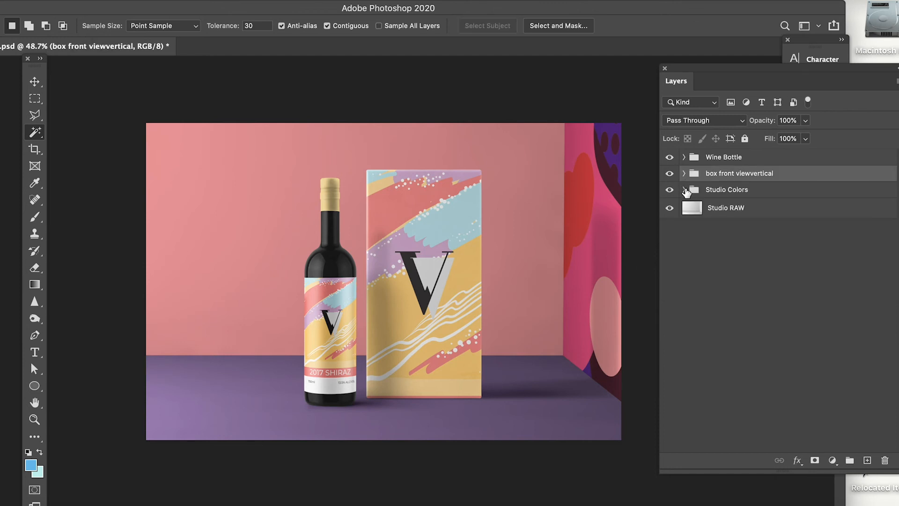
{"action": "left_click", "coordinate": [685, 190]}
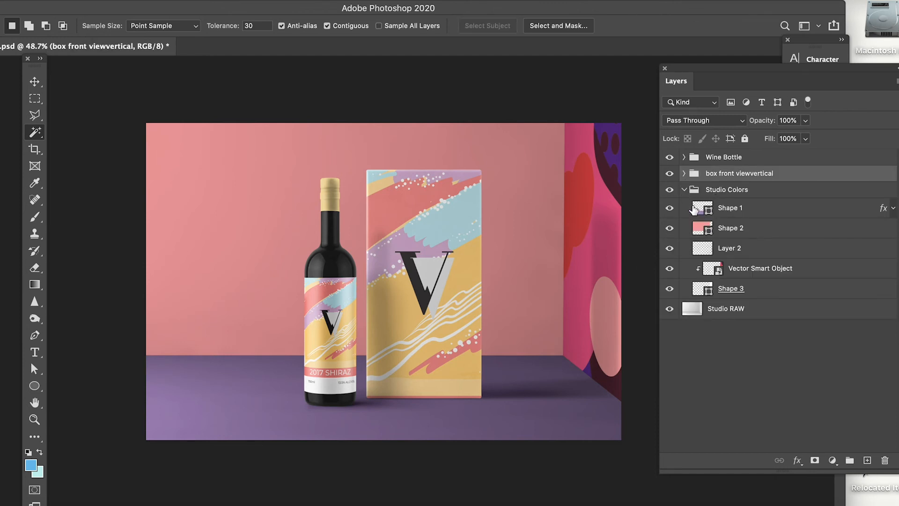
{"action": "double_click", "coordinate": [703, 213]}
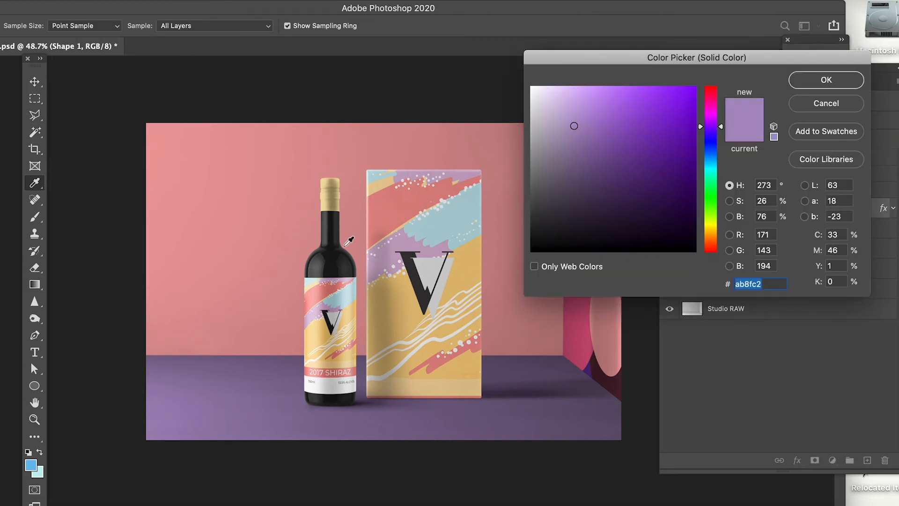
{"action": "left_click", "coordinate": [333, 198]}
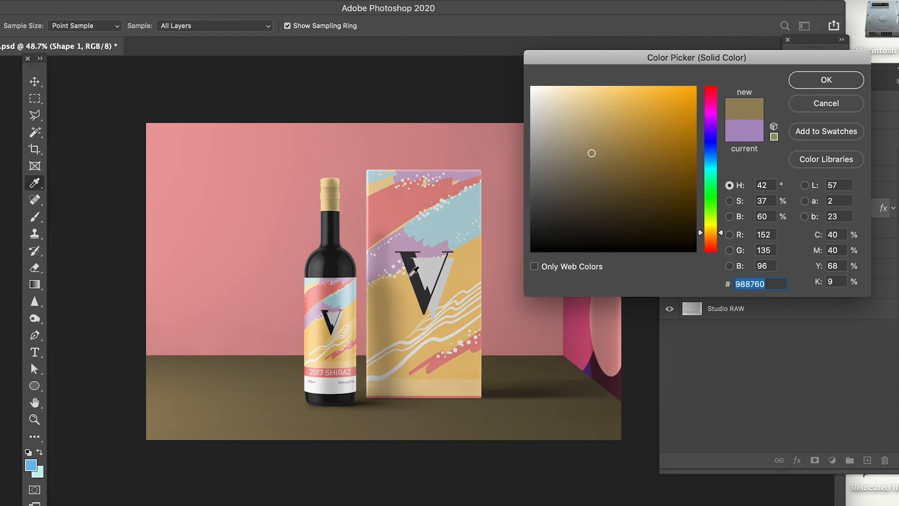
{"action": "left_click", "coordinate": [436, 237]}
{"action": "left_click", "coordinate": [816, 82]}
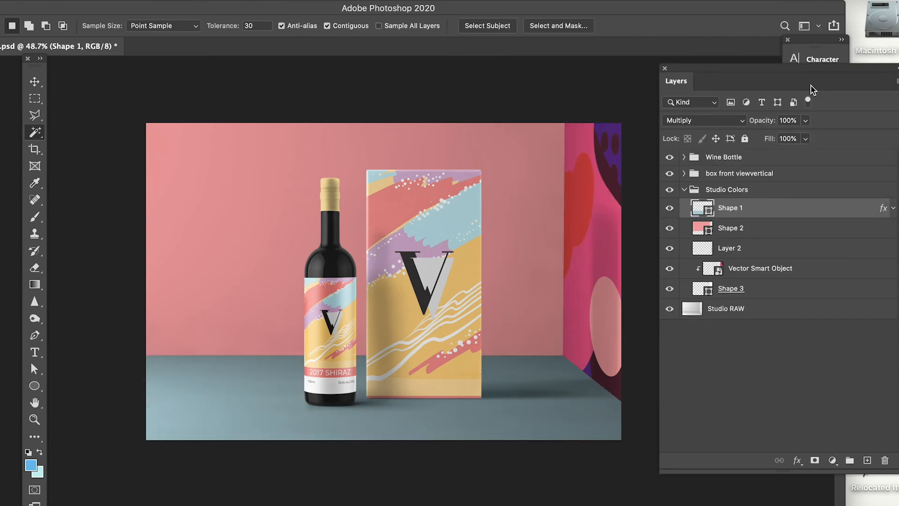
Step: Recolour the back wall layer Shape 2 with the yellow sampled from the box artwork
{"action": "left_click", "coordinate": [706, 228]}
{"action": "double_click", "coordinate": [706, 229]}
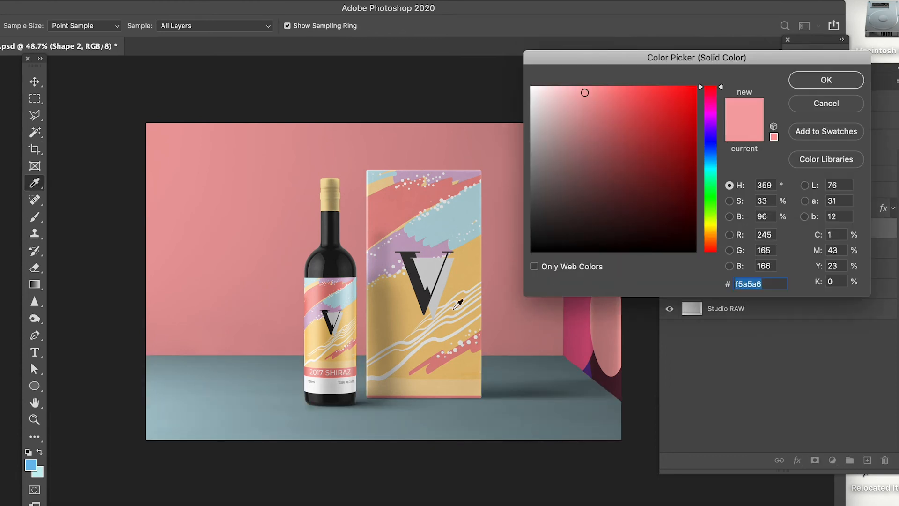
{"action": "left_click", "coordinate": [465, 279]}
{"action": "left_click", "coordinate": [825, 80]}
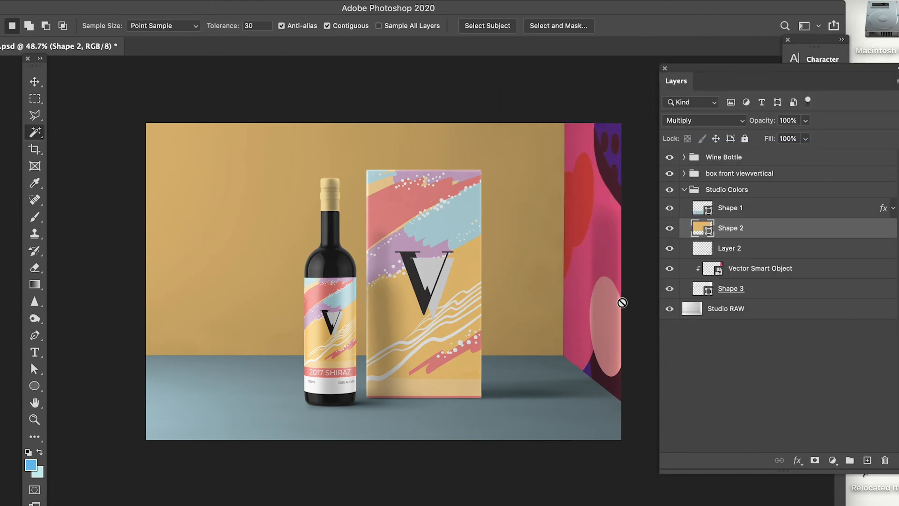
Step: Open the side wall's Vector Smart Object and place Label_1_HandIllustrated-01 in it, scaled to about 749% so it covers the whole canvas
{"action": "left_click", "coordinate": [720, 273]}
{"action": "double_click", "coordinate": [719, 273]}
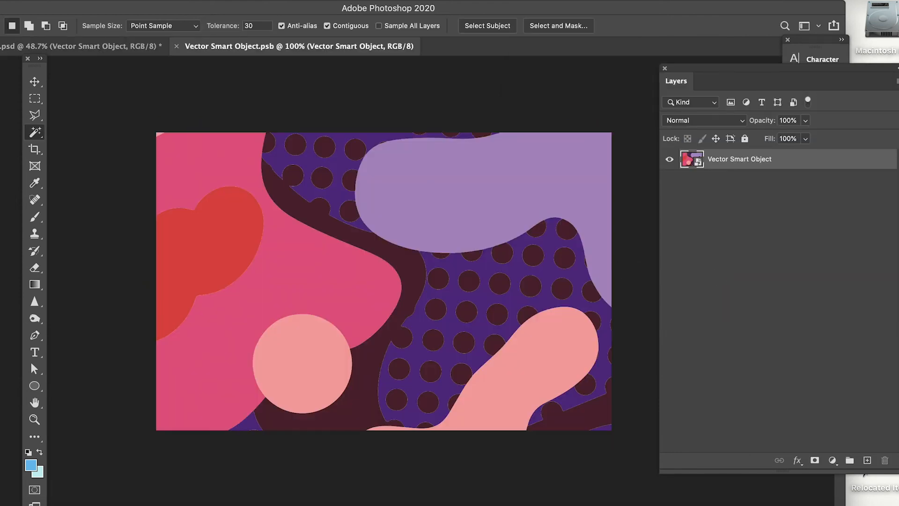
{"action": "left_click", "coordinate": [93, 0]}
{"action": "left_click", "coordinate": [131, 236]}
{"action": "double_click", "coordinate": [339, 85]}
{"action": "scroll", "coordinate": [412, 273], "scroll_direction": "down", "scroll_amount": 5}
{"action": "left_click_drag", "start_coordinate": [416, 235], "coordinate": [712, 28]}
{"action": "left_click_drag", "start_coordinate": [537, 259], "coordinate": [524, 168]}
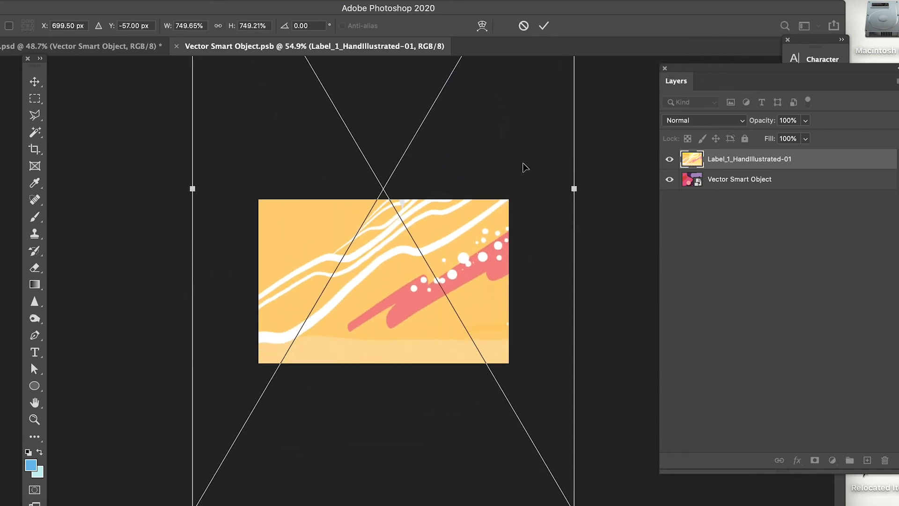
{"action": "key", "text": "Return"}
Step: Save and close the Vector Smart Object document to update the side wall, and save the mockup file
{"action": "key", "text": "w"}
{"action": "key", "text": "ctrl+s"}
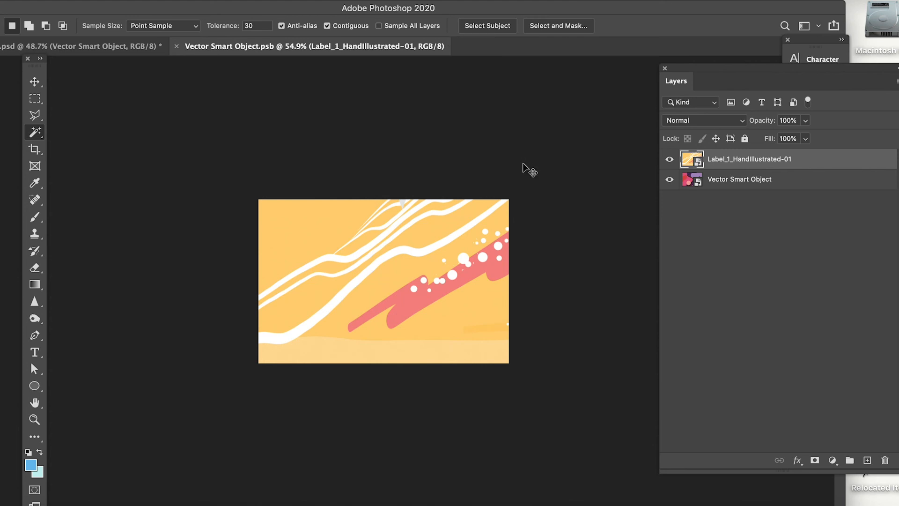
{"action": "key", "text": "ctrl+w"}
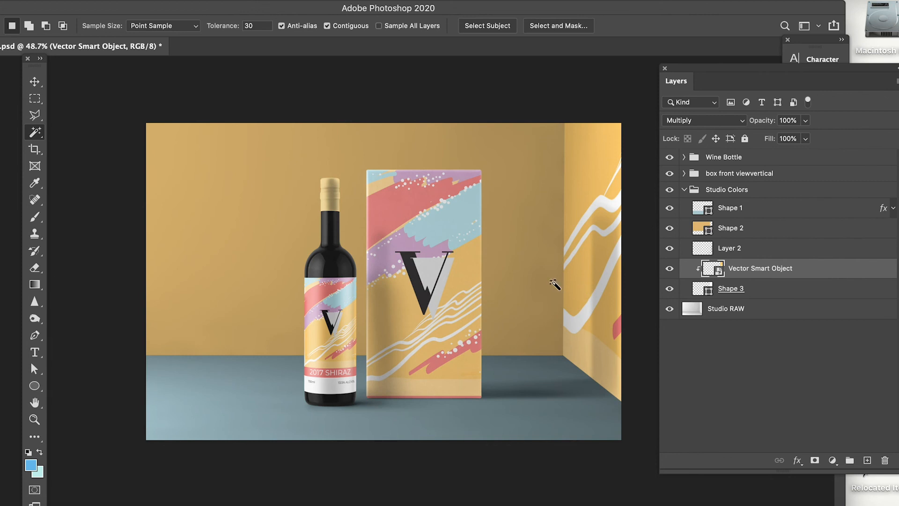
{"action": "key", "text": "ctrl+s"}
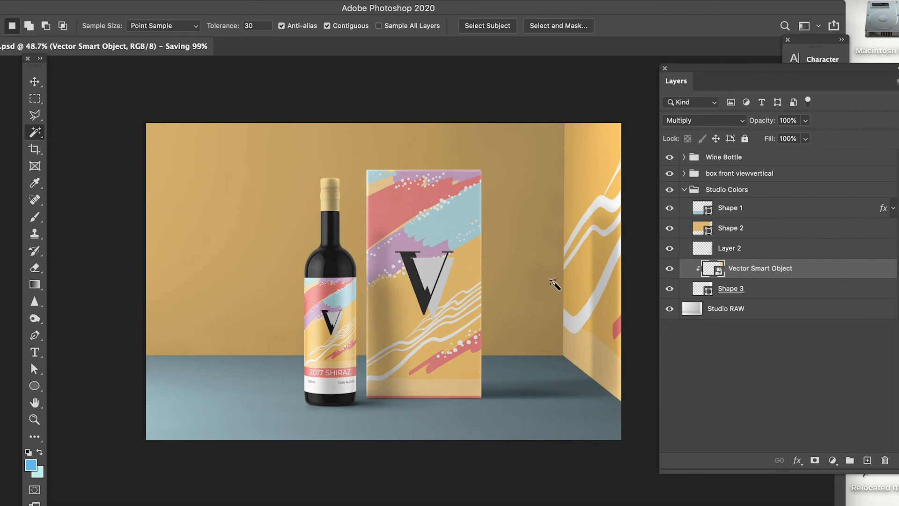